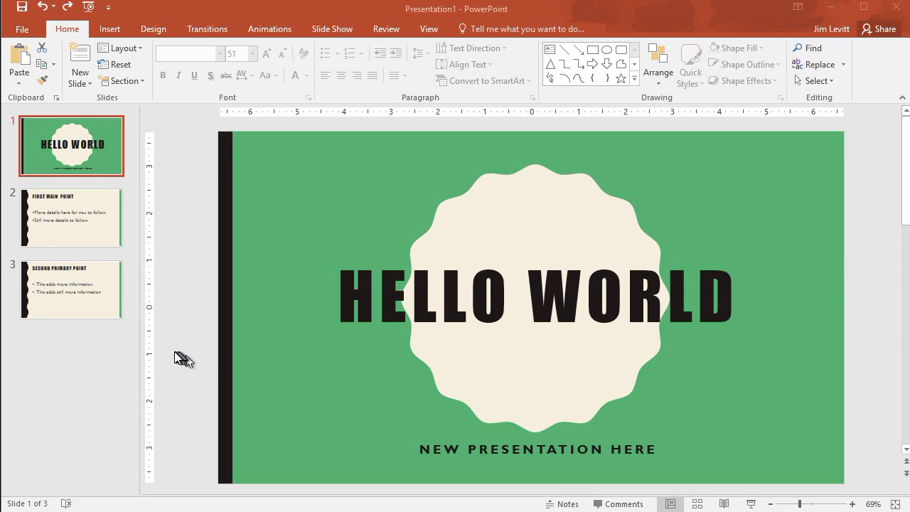
Open the 01-015-17 Fluid Announcements presentation from the Recent presentations list
{"action": "left_click", "coordinate": [20, 34]}
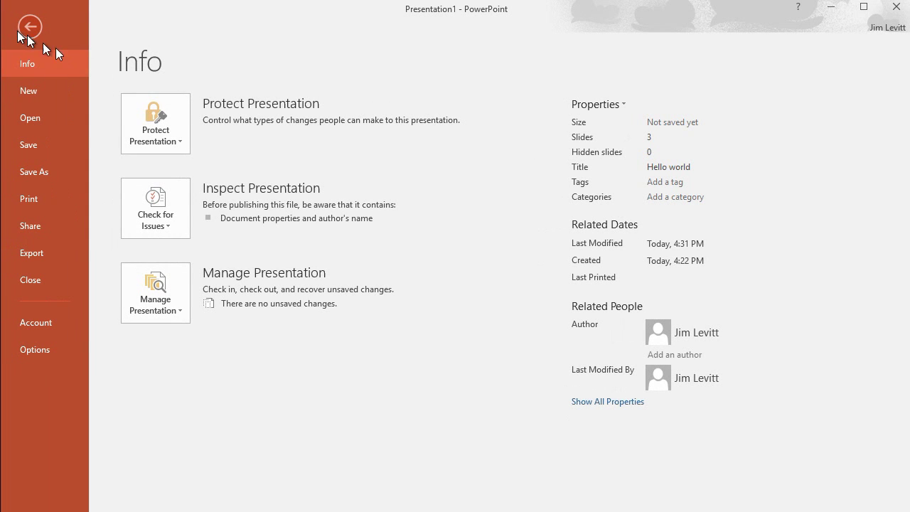
{"action": "left_click", "coordinate": [60, 122]}
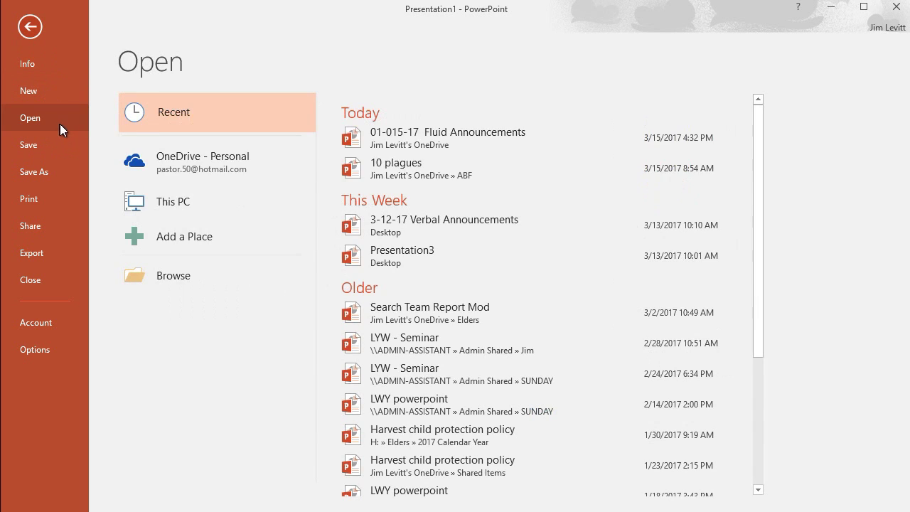
{"action": "left_click", "coordinate": [431, 133]}
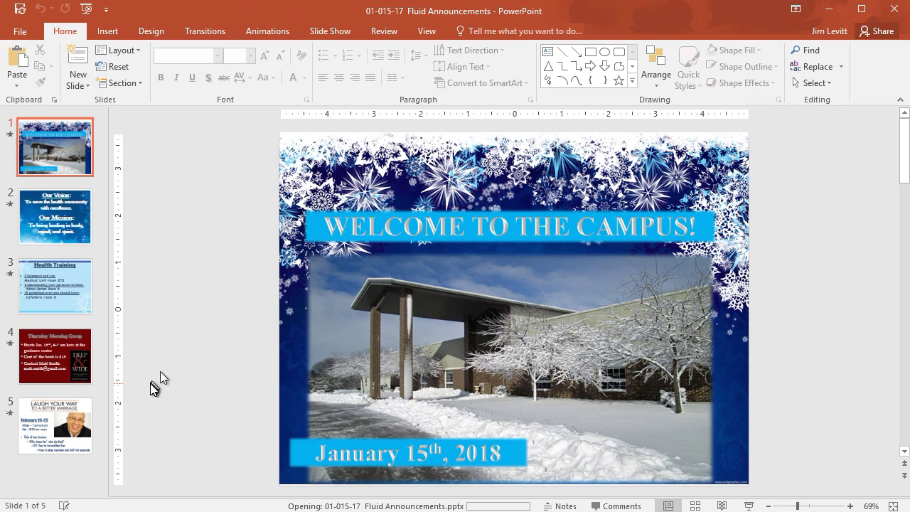
Copy the Laugh Your Way slide (slide 5) from the Fluid Announcements deck
{"action": "right_click", "coordinate": [64, 411]}
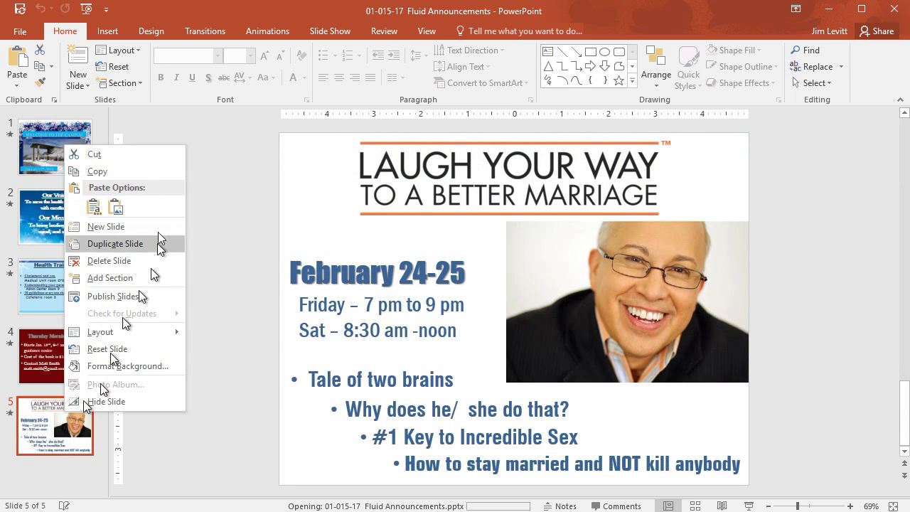
{"action": "left_click", "coordinate": [118, 171]}
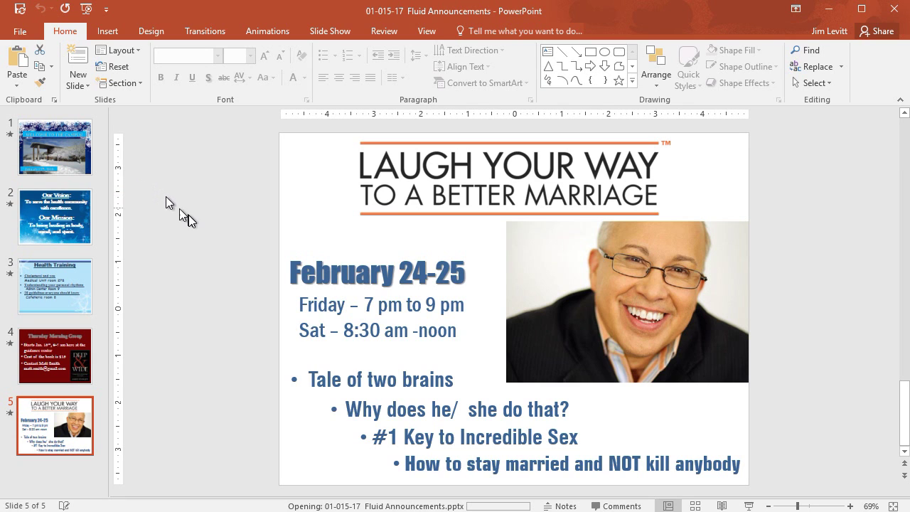
{"action": "mouse_move", "coordinate": [575, 511]}
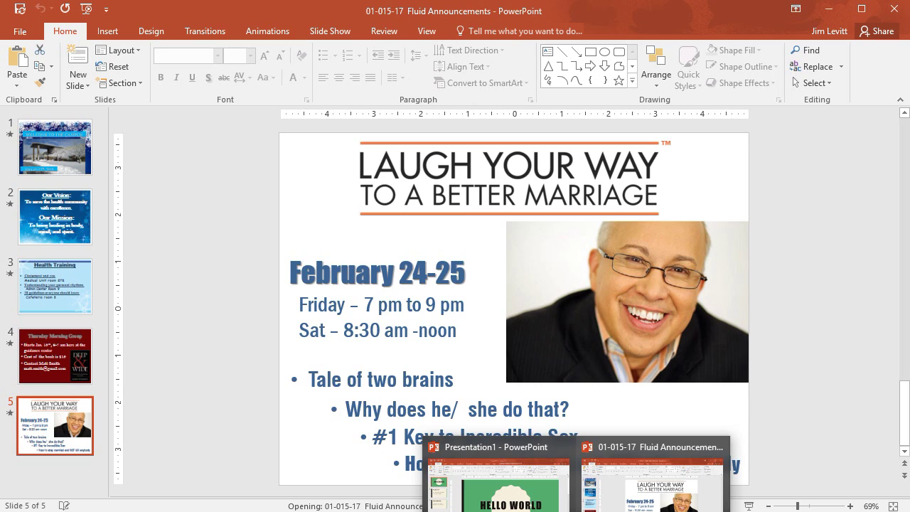
In the Hello World deck, paste the slide after the last one with Keep Source Formatting
{"action": "mouse_move", "coordinate": [499, 485]}
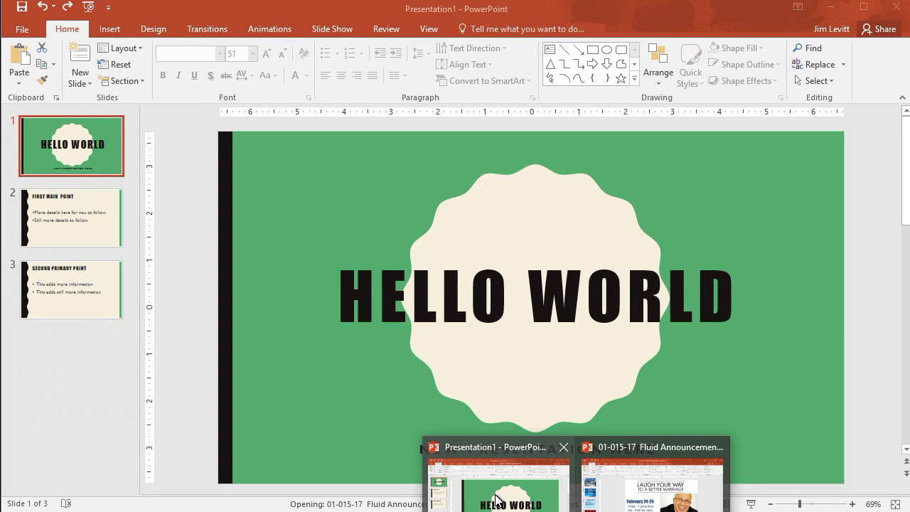
{"action": "left_click", "coordinate": [488, 500]}
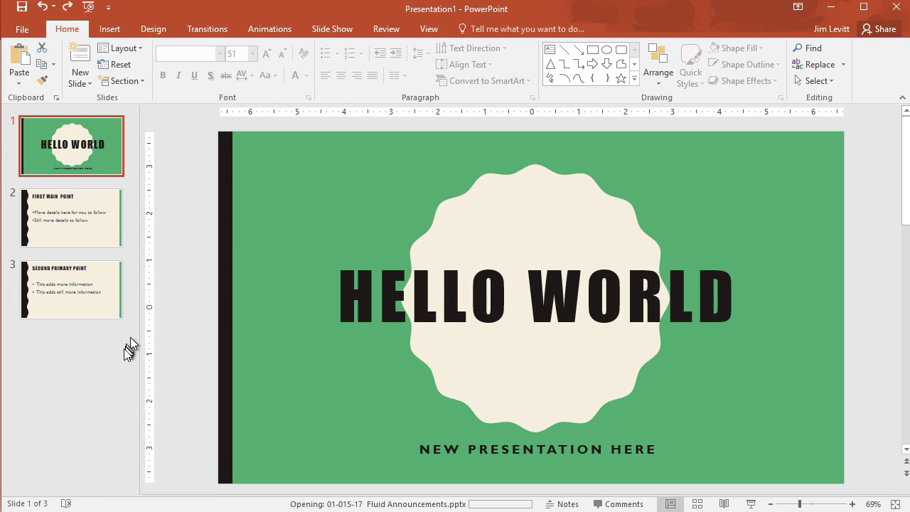
{"action": "right_click", "coordinate": [68, 345]}
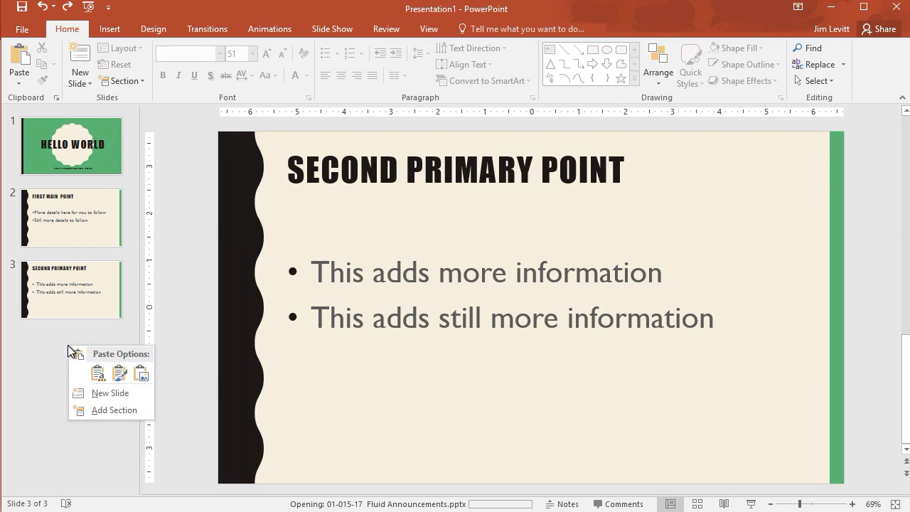
{"action": "left_click", "coordinate": [120, 375]}
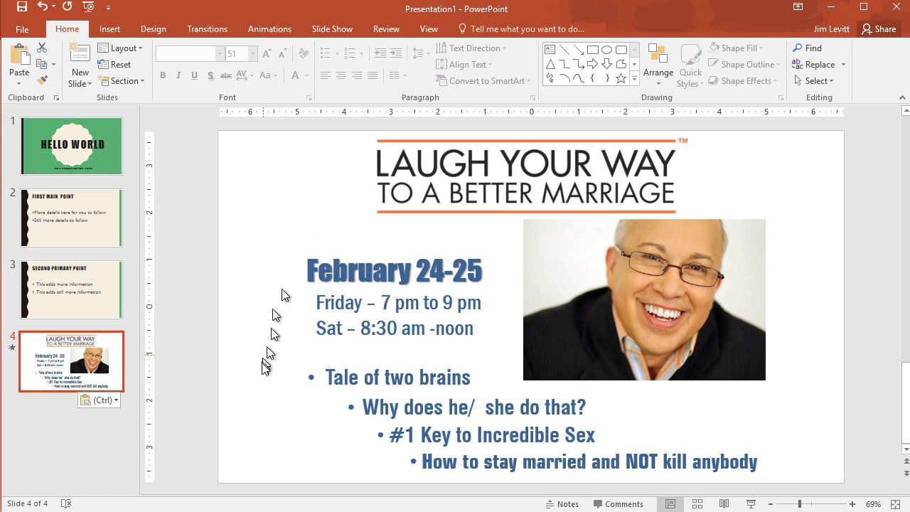
Trial-paste the slide as a picture, undo it, then add a blank Title and Content slide
{"action": "right_click", "coordinate": [81, 431]}
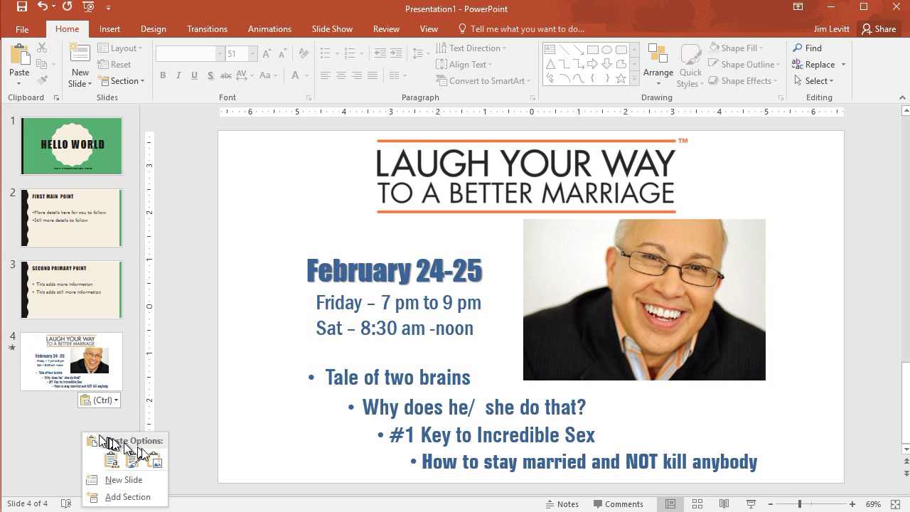
{"action": "left_click", "coordinate": [157, 462]}
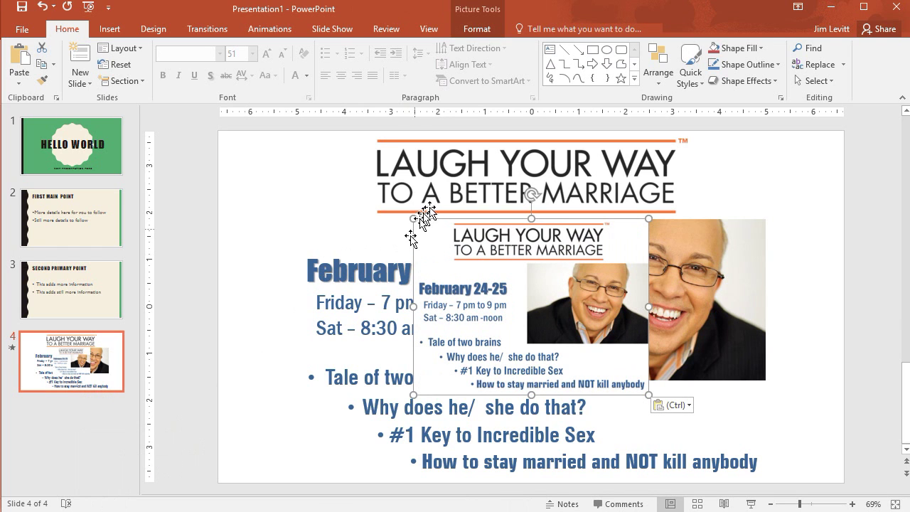
{"action": "left_click_drag", "start_coordinate": [437, 220], "coordinate": [283, 207]}
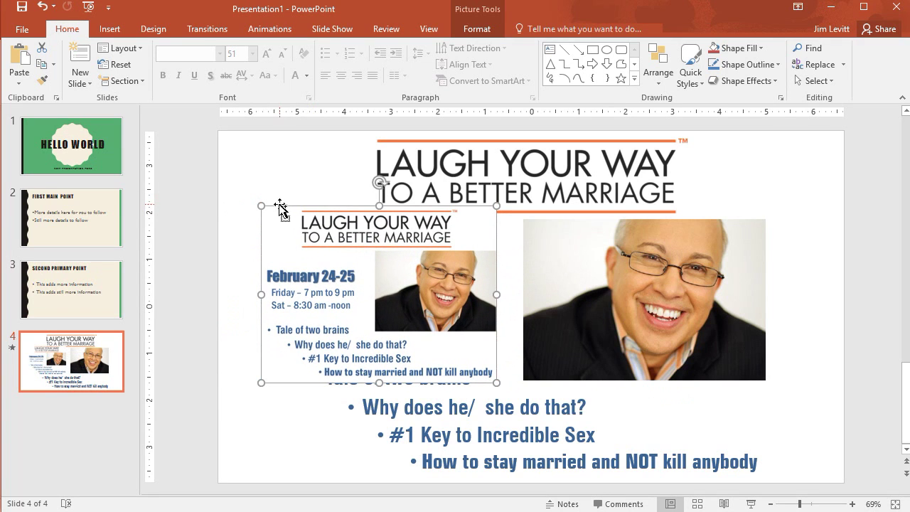
{"action": "key", "text": "ctrl+z"}
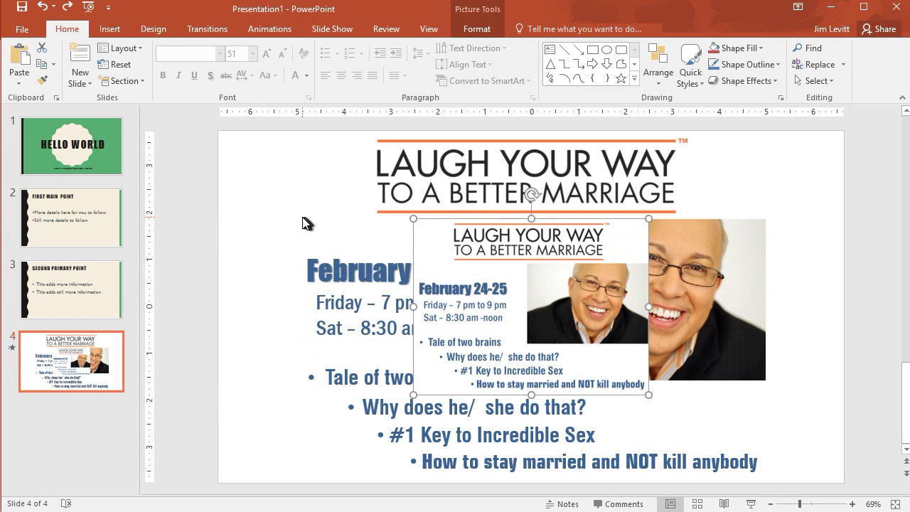
{"action": "key", "text": "ctrl+z"}
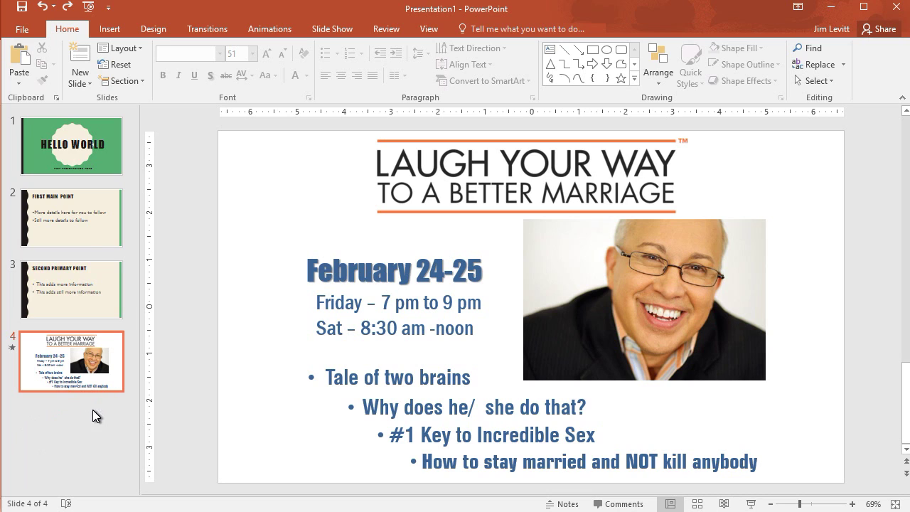
{"action": "left_click", "coordinate": [81, 59]}
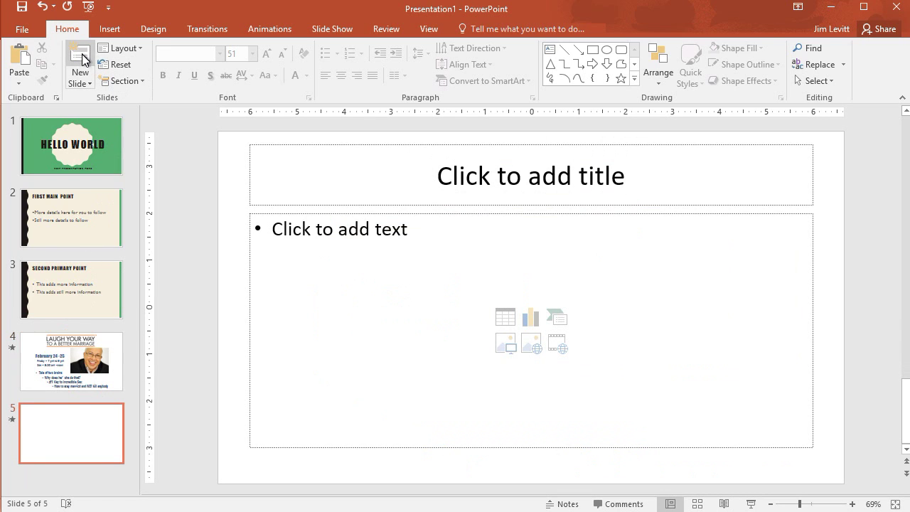
Paste the Laugh Your Way slide as a picture on slide 5, enlarge it, and place it right
{"action": "right_click", "coordinate": [325, 314]}
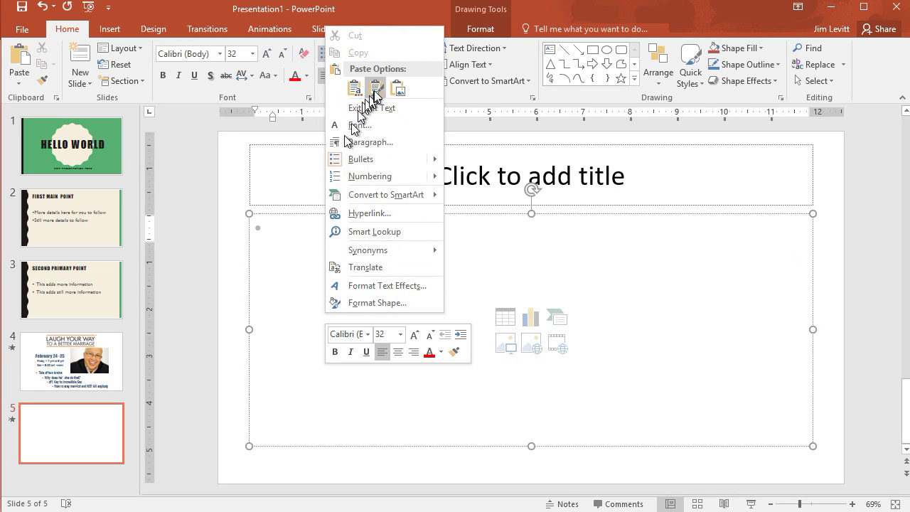
{"action": "left_click", "coordinate": [397, 88]}
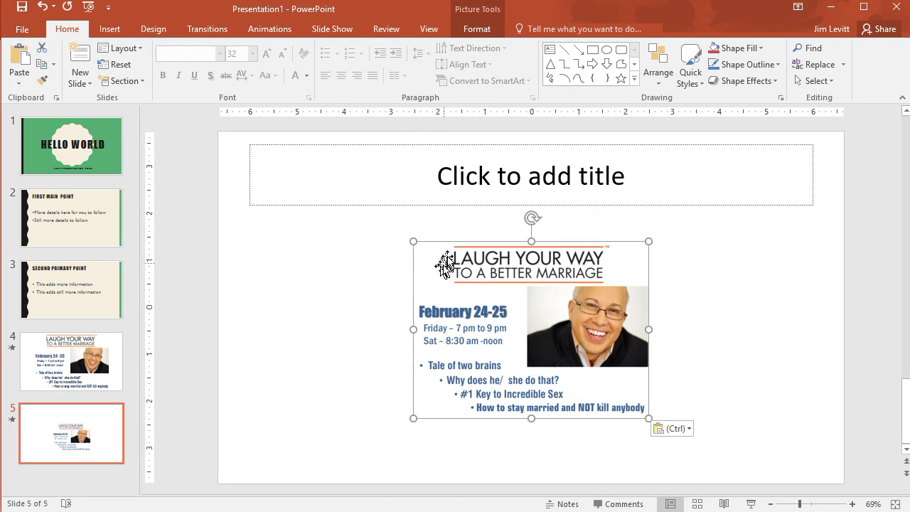
{"action": "left_click_drag", "start_coordinate": [448, 244], "coordinate": [283, 228]}
{"action": "left_click_drag", "start_coordinate": [484, 404], "coordinate": [567, 466]}
{"action": "left_click_drag", "start_coordinate": [275, 240], "coordinate": [524, 209]}
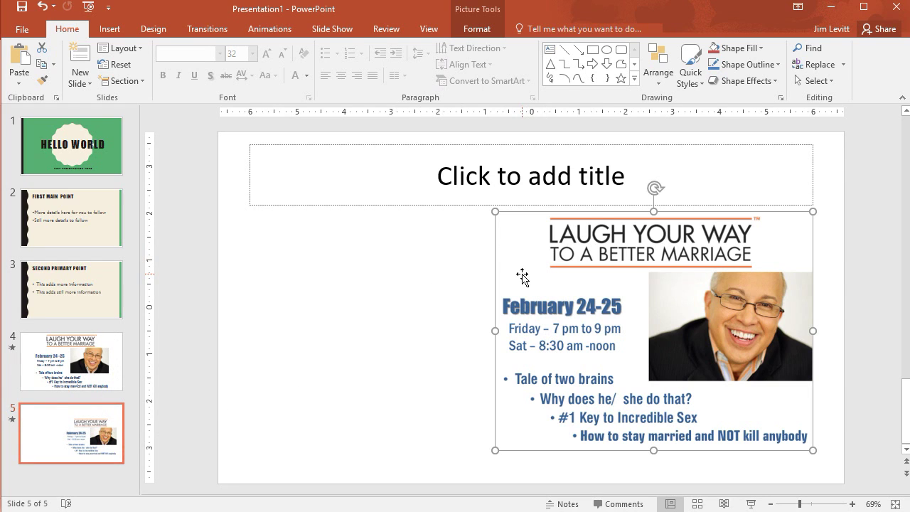
{"action": "right_click", "coordinate": [74, 480]}
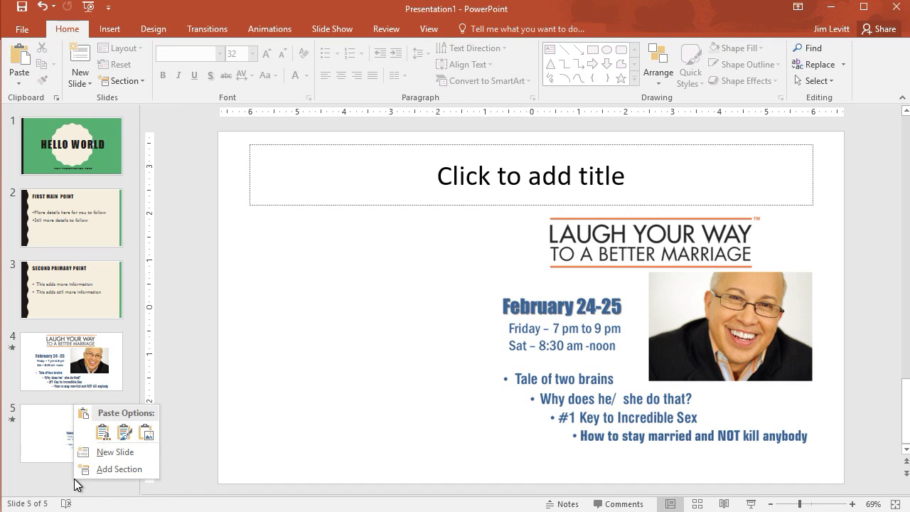
Paste another copy of the slide after slide 5 using the destination theme
{"action": "left_click", "coordinate": [104, 433]}
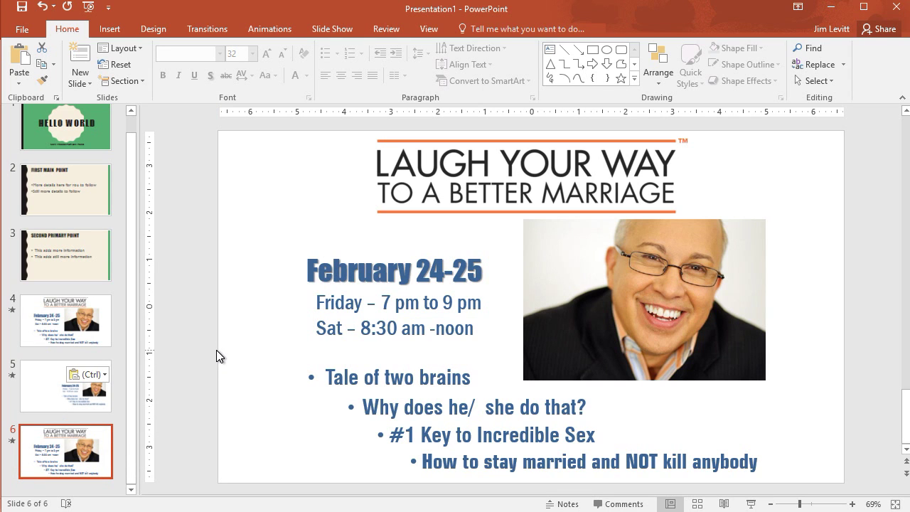
Give slide 6 the Badge Title and Content layout and delete its empty title placeholder
{"action": "right_click", "coordinate": [40, 446]}
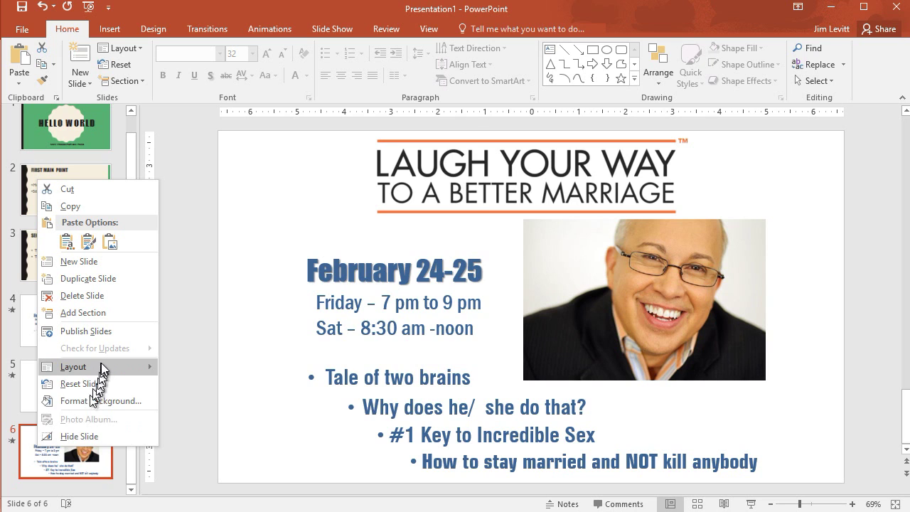
{"action": "mouse_move", "coordinate": [100, 368]}
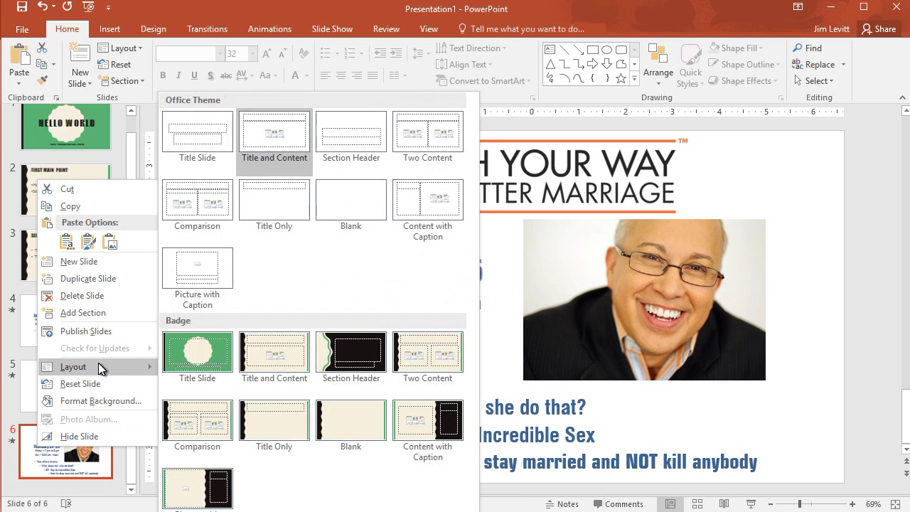
{"action": "left_click", "coordinate": [271, 355]}
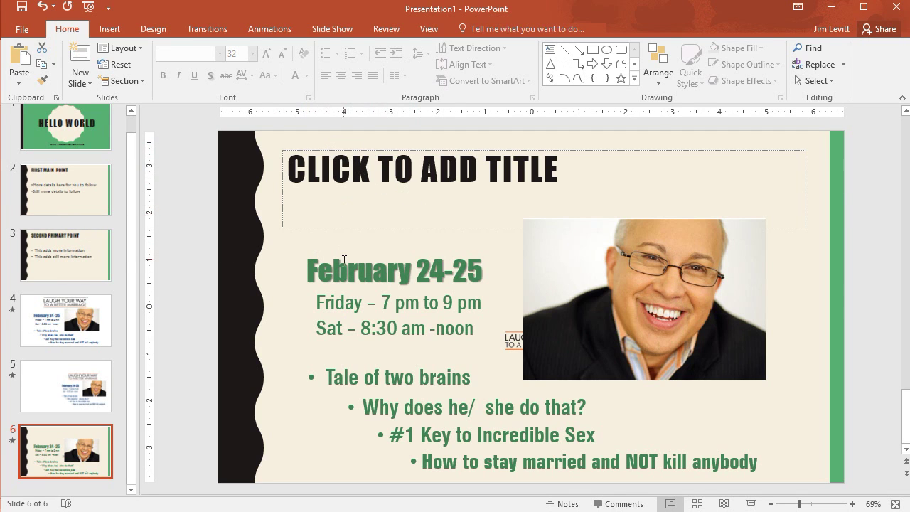
{"action": "left_click", "coordinate": [312, 232]}
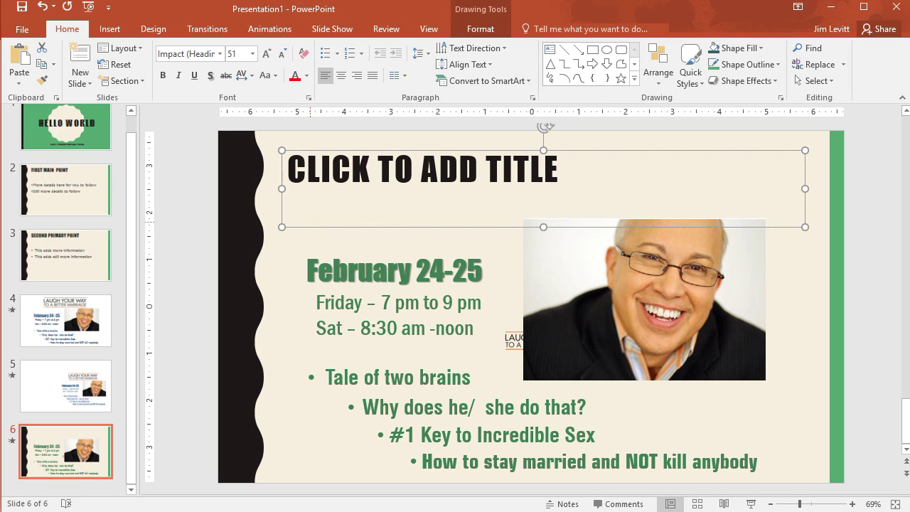
{"action": "key", "text": "Delete"}
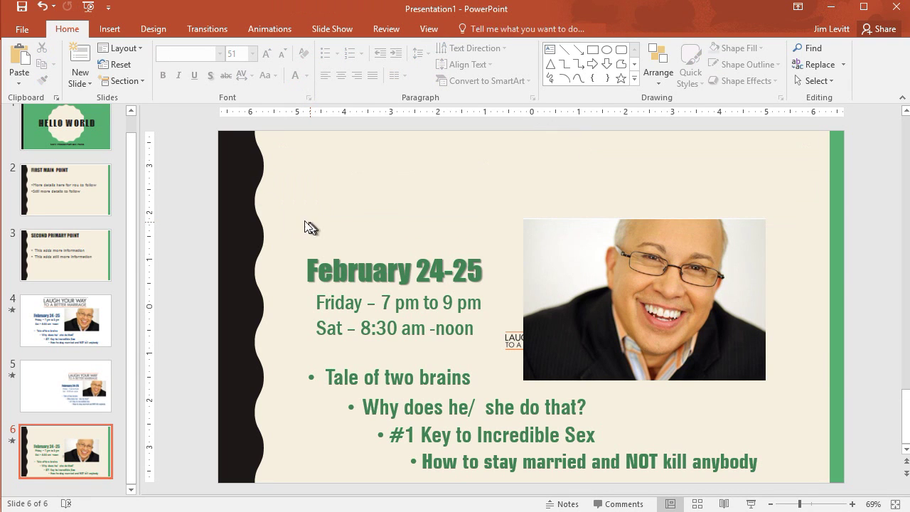
Copy the LAUGH YOUR WAY logo from slide 4
{"action": "left_click", "coordinate": [92, 305]}
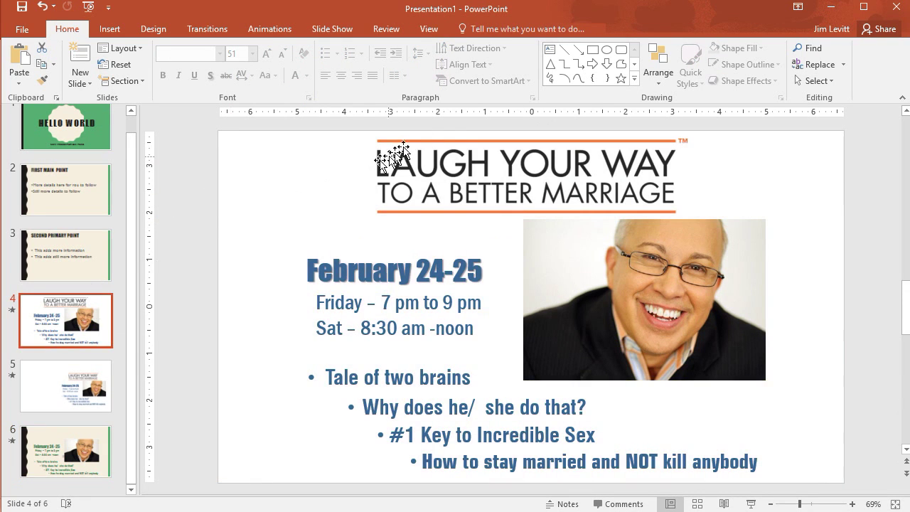
{"action": "left_click", "coordinate": [444, 167]}
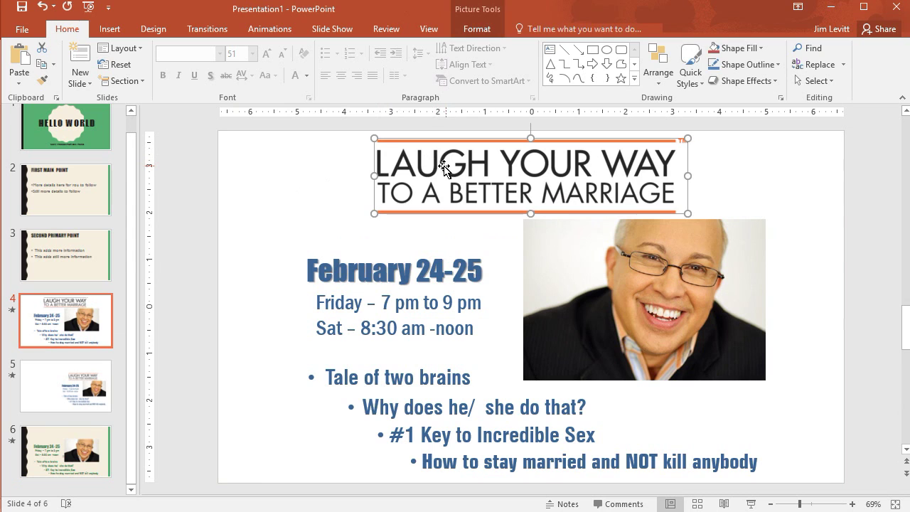
{"action": "right_click", "coordinate": [405, 160]}
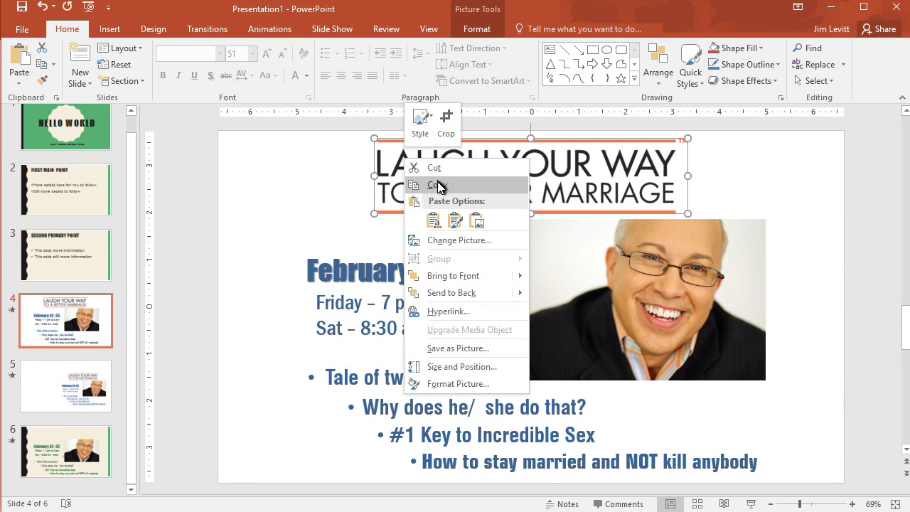
{"action": "left_click", "coordinate": [437, 185]}
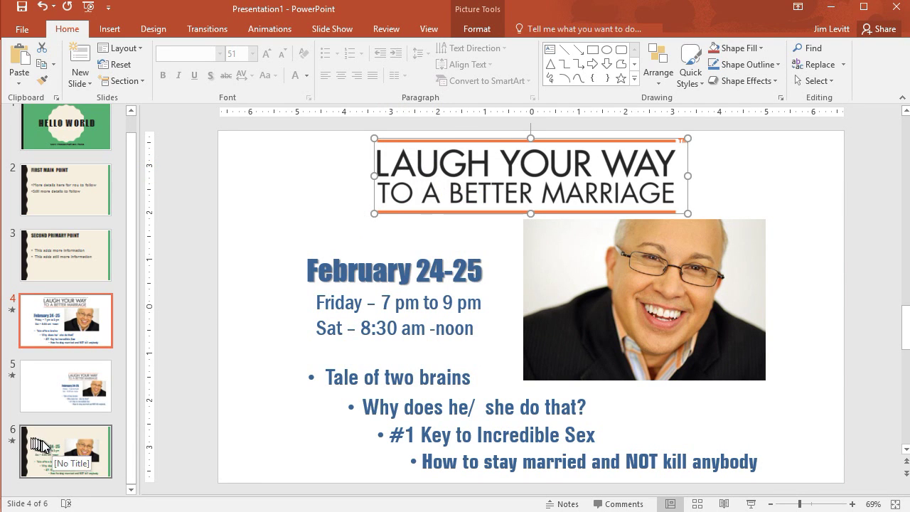
Paste the logo onto slide 6 with destination theme, shift it left, and reorder the slide fourth
{"action": "left_click", "coordinate": [78, 458]}
{"action": "right_click", "coordinate": [343, 176]}
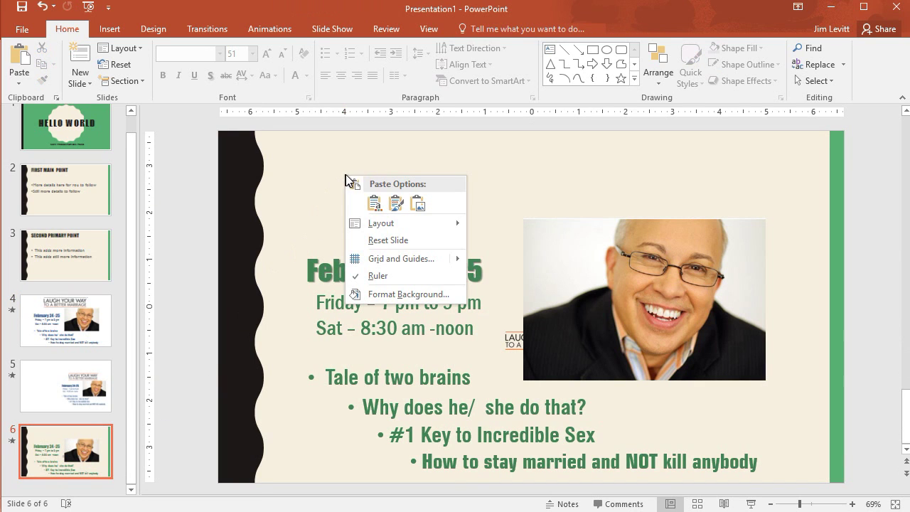
{"action": "left_click", "coordinate": [376, 204]}
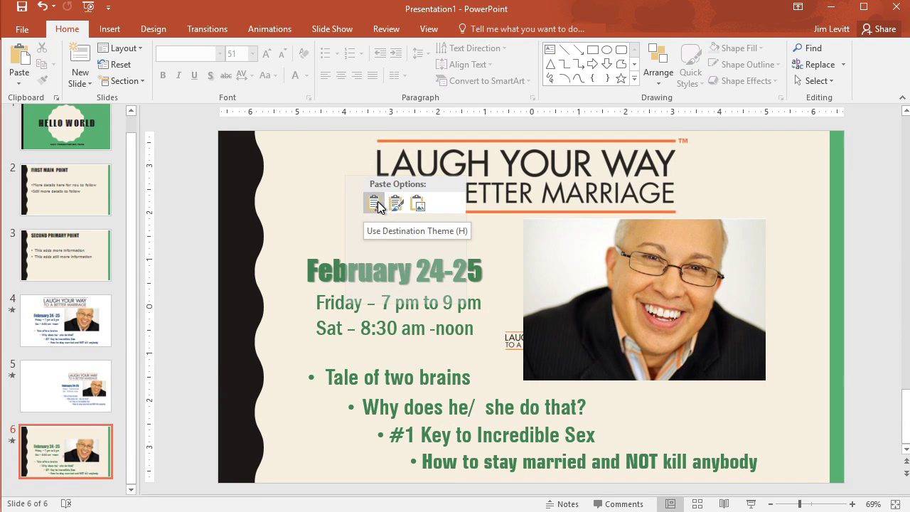
{"action": "left_click", "coordinate": [376, 204]}
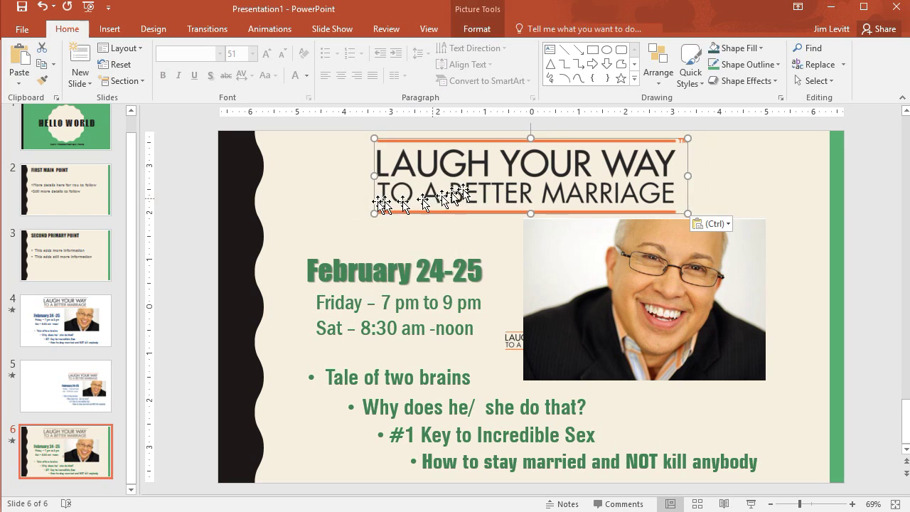
{"action": "left_click_drag", "start_coordinate": [492, 144], "coordinate": [406, 147]}
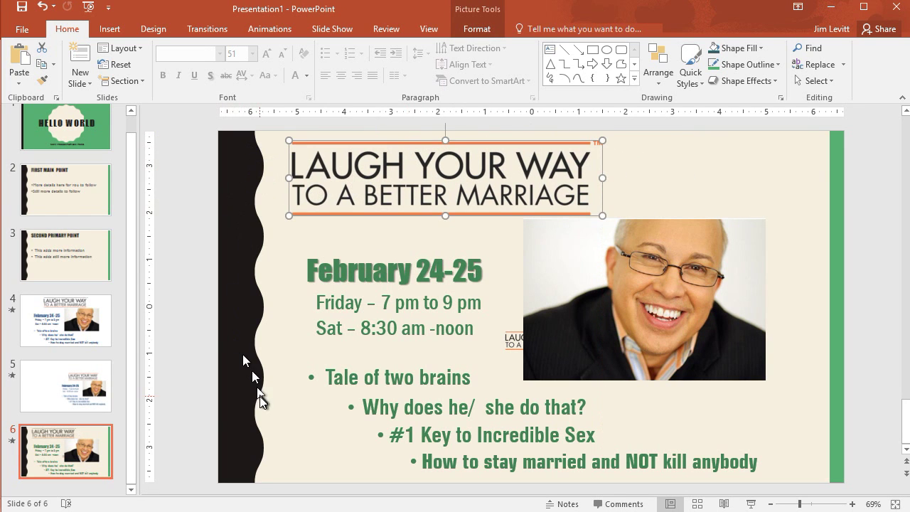
{"action": "left_click_drag", "start_coordinate": [46, 450], "coordinate": [45, 313]}
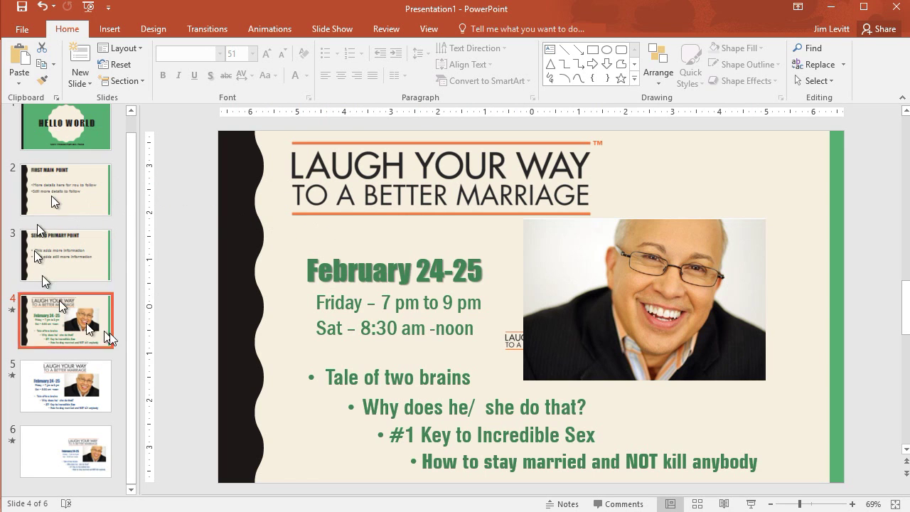
Apply the Facet theme to the deck and compare slides 4 and 5
{"action": "left_click", "coordinate": [151, 31]}
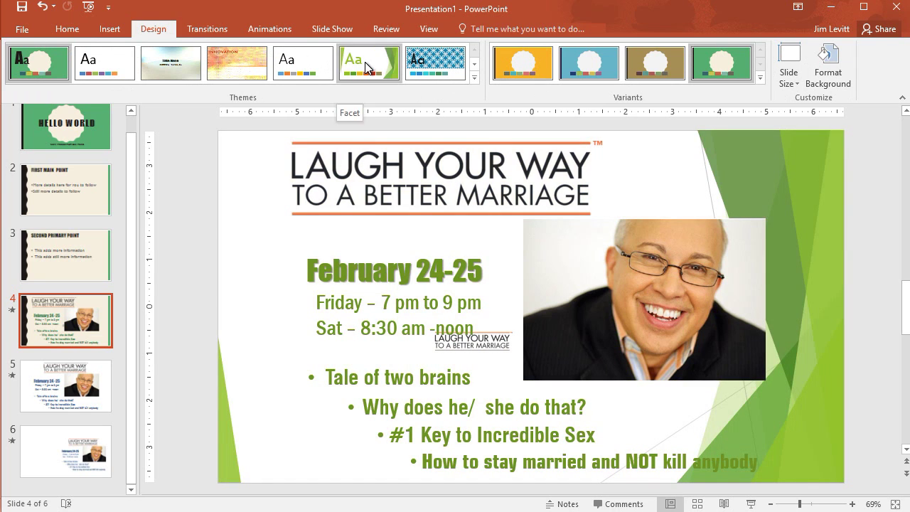
{"action": "left_click", "coordinate": [366, 68]}
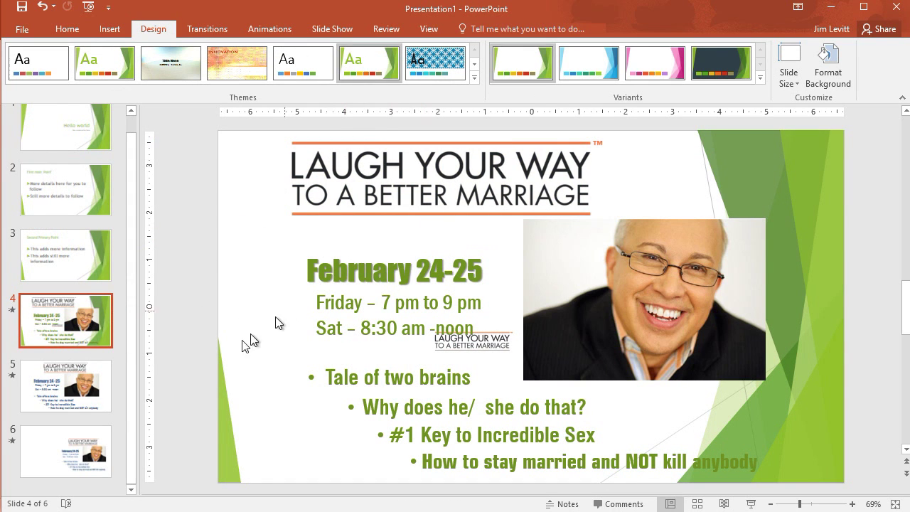
{"action": "left_click", "coordinate": [57, 382]}
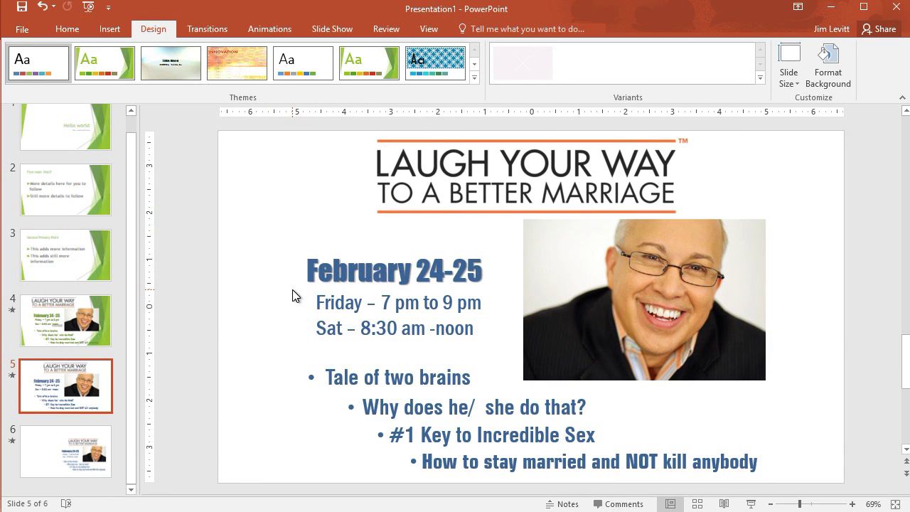
{"action": "left_click", "coordinate": [70, 334]}
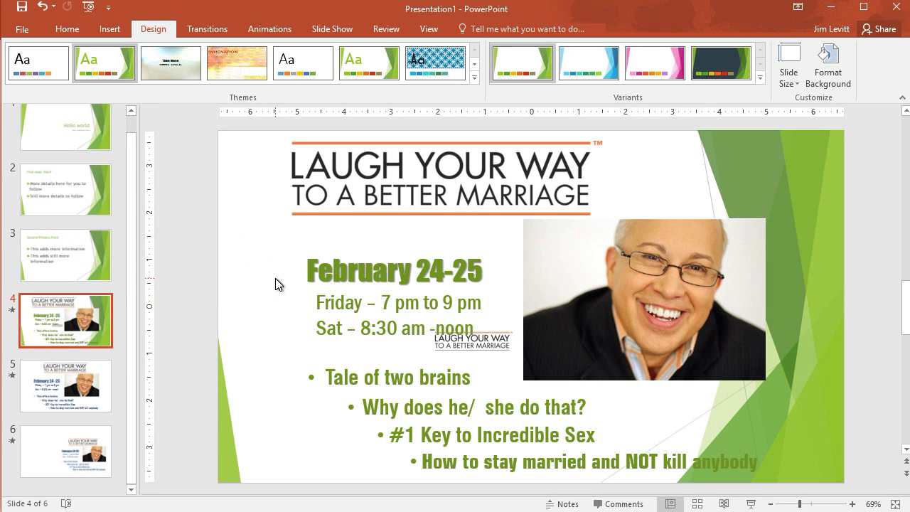
{"action": "left_click", "coordinate": [44, 387]}
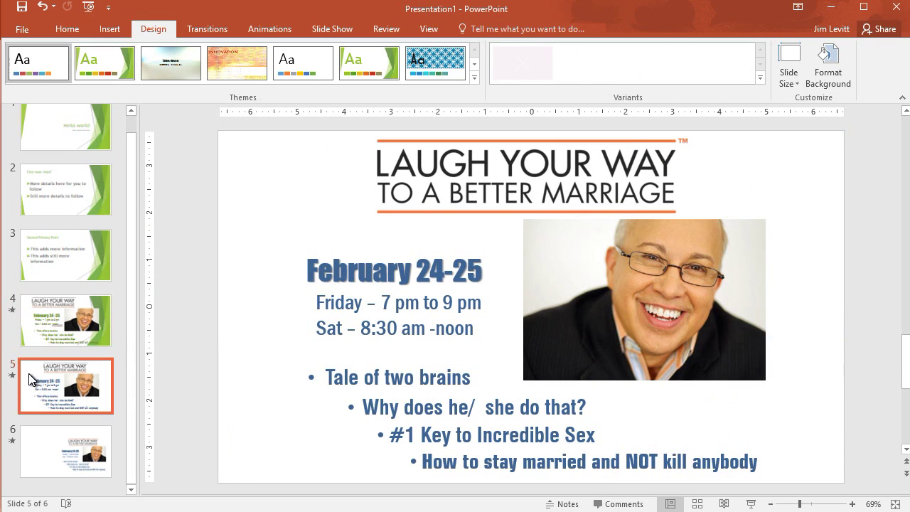